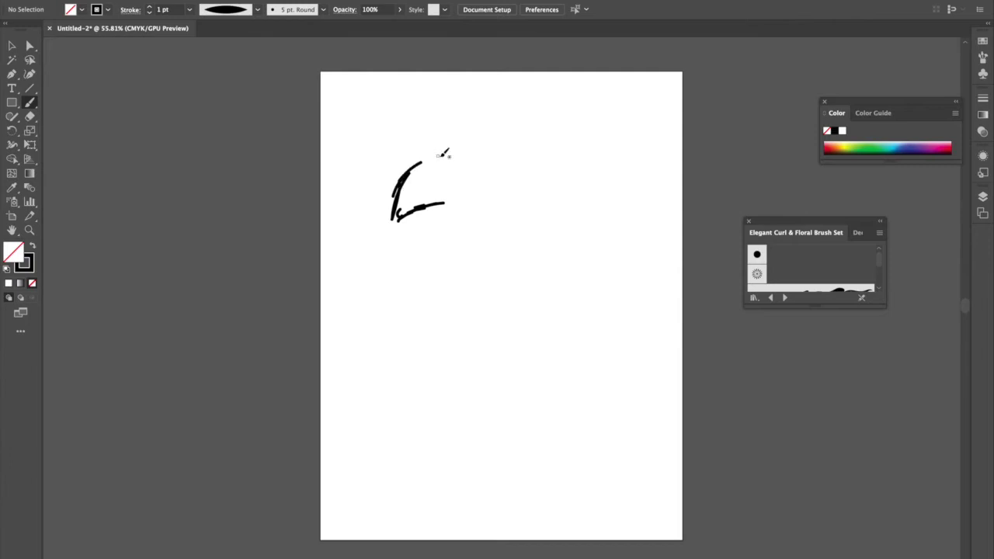
Paint the dinosaur's thick upper-jaw line and extend the front of the snout with the 5 pt. Round brush.
{"action": "mouse_move", "coordinate": [398, 216]}
{"action": "left_mouse_down"}
{"action": "mouse_move", "coordinate": [473, 201]}
{"action": "mouse_move", "coordinate": [483, 203]}
{"action": "mouse_move", "coordinate": [475, 219]}
{"action": "mouse_move", "coordinate": [525, 197]}
{"action": "left_mouse_up"}
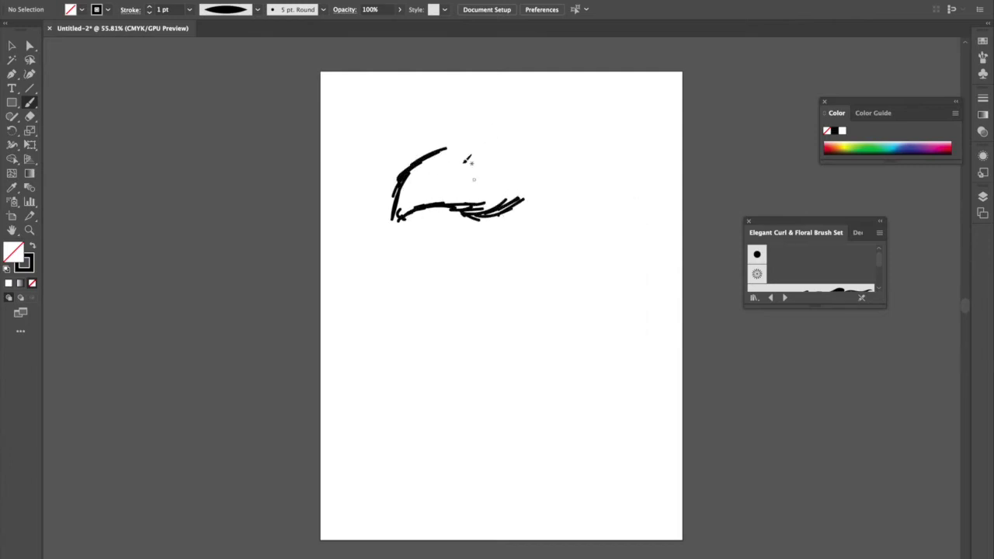
Switch to the 3 pt. Oval brush and sketch the dinosaur's head outline from the snout to the brow and eye.
{"action": "left_click", "coordinate": [322, 9]}
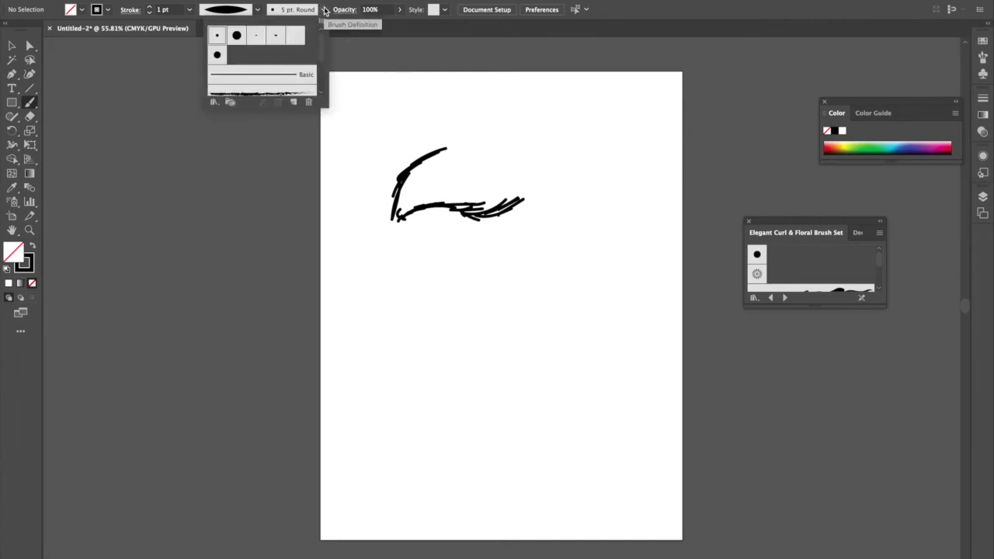
{"action": "left_click", "coordinate": [255, 37]}
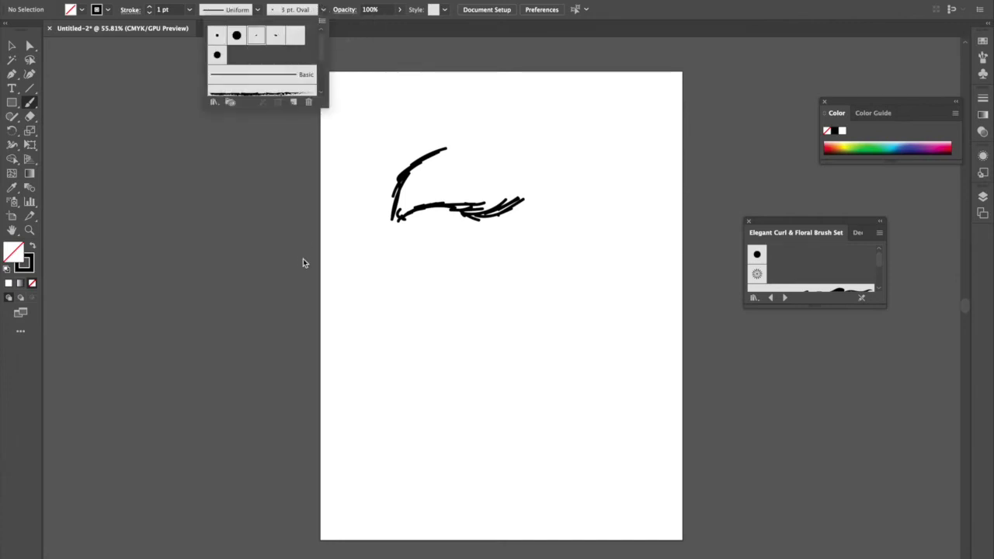
{"action": "left_click", "coordinate": [425, 170]}
{"action": "left_click_drag", "start_coordinate": [385, 220], "coordinate": [400, 177]}
{"action": "left_click_drag", "start_coordinate": [411, 165], "coordinate": [425, 153]}
{"action": "left_click_drag", "start_coordinate": [440, 149], "coordinate": [489, 137]}
{"action": "mouse_move", "coordinate": [437, 149]}
{"action": "left_mouse_down"}
{"action": "mouse_move", "coordinate": [465, 139]}
{"action": "mouse_move", "coordinate": [514, 140]}
{"action": "mouse_move", "coordinate": [536, 122]}
{"action": "mouse_move", "coordinate": [561, 141]}
{"action": "left_mouse_up"}
{"action": "mouse_move", "coordinate": [448, 206]}
{"action": "left_mouse_down"}
{"action": "mouse_move", "coordinate": [403, 221]}
{"action": "mouse_move", "coordinate": [471, 242]}
{"action": "left_mouse_up"}
{"action": "left_click_drag", "start_coordinate": [505, 200], "coordinate": [552, 181]}
{"action": "left_click_drag", "start_coordinate": [517, 149], "coordinate": [537, 157]}
{"action": "left_click_drag", "start_coordinate": [531, 140], "coordinate": [534, 144]}
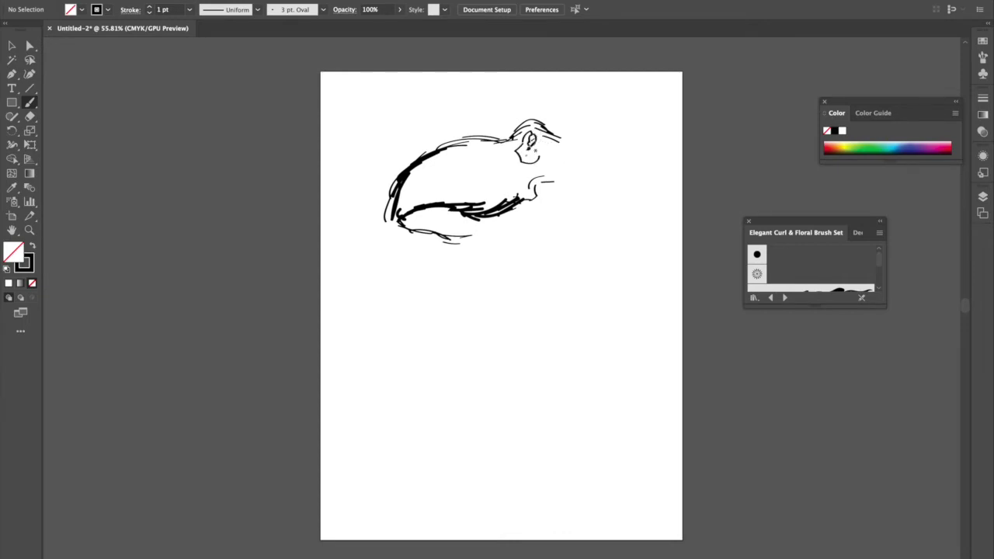
Draw the crease contours on the snout and outline the open lower jaw.
{"action": "mouse_move", "coordinate": [423, 192]}
{"action": "left_mouse_down"}
{"action": "mouse_move", "coordinate": [471, 185]}
{"action": "mouse_move", "coordinate": [489, 166]}
{"action": "left_mouse_up"}
{"action": "mouse_move", "coordinate": [411, 195]}
{"action": "left_mouse_down"}
{"action": "mouse_move", "coordinate": [430, 165]}
{"action": "mouse_move", "coordinate": [472, 152]}
{"action": "left_mouse_up"}
{"action": "left_click", "coordinate": [427, 219]}
{"action": "mouse_move", "coordinate": [412, 222]}
{"action": "left_mouse_down"}
{"action": "mouse_move", "coordinate": [489, 237]}
{"action": "mouse_move", "coordinate": [551, 210]}
{"action": "mouse_move", "coordinate": [497, 298]}
{"action": "mouse_move", "coordinate": [466, 312]}
{"action": "mouse_move", "coordinate": [482, 332]}
{"action": "mouse_move", "coordinate": [530, 293]}
{"action": "mouse_move", "coordinate": [548, 294]}
{"action": "mouse_move", "coordinate": [554, 274]}
{"action": "mouse_move", "coordinate": [577, 253]}
{"action": "left_mouse_up"}
{"action": "left_click", "coordinate": [539, 217]}
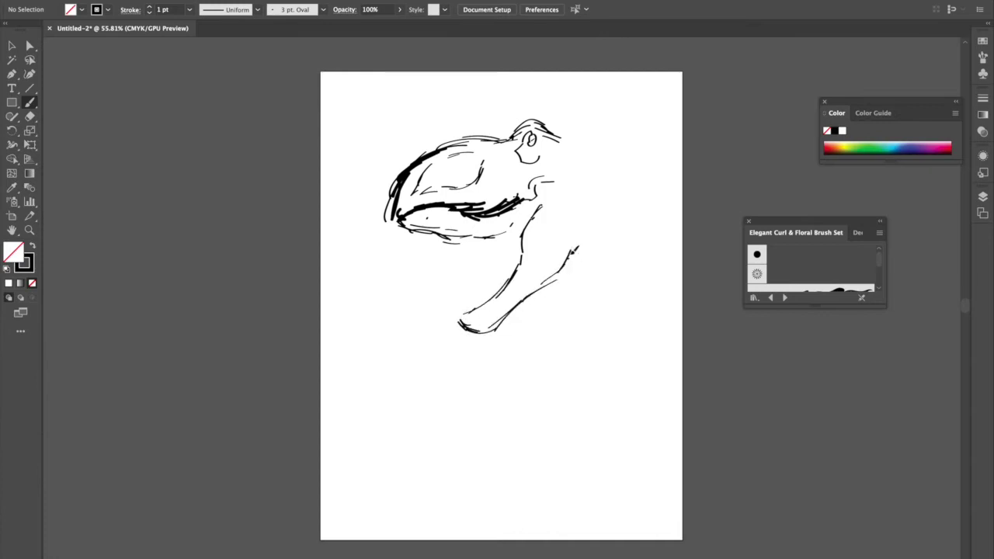
Outline the back of the jaw and add pointed teeth along the upper and lower jaws.
{"action": "mouse_move", "coordinate": [545, 195]}
{"action": "left_mouse_down"}
{"action": "mouse_move", "coordinate": [569, 187]}
{"action": "mouse_move", "coordinate": [571, 264]}
{"action": "left_mouse_up"}
{"action": "mouse_move", "coordinate": [401, 224]}
{"action": "left_mouse_down"}
{"action": "mouse_move", "coordinate": [416, 246]}
{"action": "mouse_move", "coordinate": [474, 238]}
{"action": "left_mouse_up"}
{"action": "mouse_move", "coordinate": [415, 204]}
{"action": "left_mouse_down"}
{"action": "mouse_move", "coordinate": [440, 225]}
{"action": "mouse_move", "coordinate": [452, 203]}
{"action": "mouse_move", "coordinate": [471, 225]}
{"action": "mouse_move", "coordinate": [488, 211]}
{"action": "mouse_move", "coordinate": [509, 217]}
{"action": "mouse_move", "coordinate": [521, 198]}
{"action": "mouse_move", "coordinate": [497, 248]}
{"action": "mouse_move", "coordinate": [512, 233]}
{"action": "mouse_move", "coordinate": [507, 256]}
{"action": "mouse_move", "coordinate": [470, 292]}
{"action": "mouse_move", "coordinate": [468, 314]}
{"action": "mouse_move", "coordinate": [522, 268]}
{"action": "left_mouse_up"}
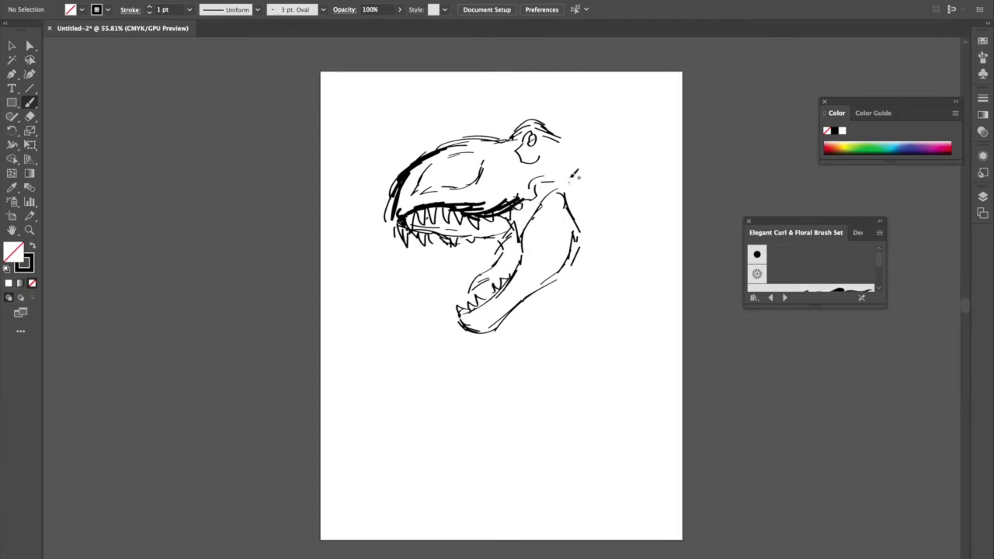
Add wrinkles below the eye and sketch the curved back of the head and neck.
{"action": "mouse_move", "coordinate": [532, 146]}
{"action": "left_mouse_down"}
{"action": "mouse_move", "coordinate": [516, 166]}
{"action": "mouse_move", "coordinate": [484, 172]}
{"action": "mouse_move", "coordinate": [508, 154]}
{"action": "mouse_move", "coordinate": [533, 185]}
{"action": "left_mouse_up"}
{"action": "left_click_drag", "start_coordinate": [550, 117], "coordinate": [622, 149]}
{"action": "mouse_move", "coordinate": [605, 116]}
{"action": "left_mouse_down"}
{"action": "mouse_move", "coordinate": [616, 199]}
{"action": "mouse_move", "coordinate": [649, 177]}
{"action": "left_mouse_up"}
{"action": "left_click_drag", "start_coordinate": [649, 183], "coordinate": [656, 193]}
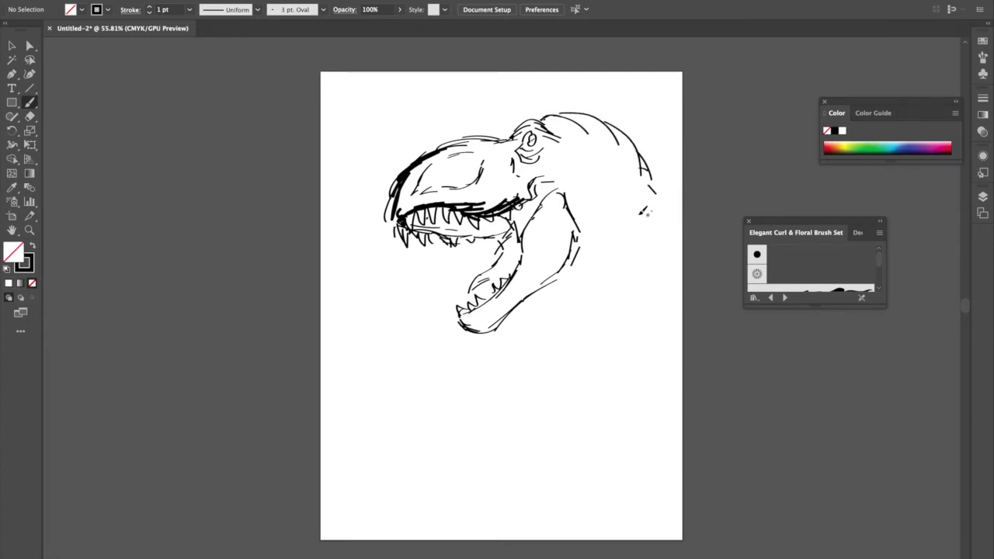
Sketch the throat and chest line below the jaw and the front arm with its clawed hand.
{"action": "mouse_move", "coordinate": [558, 276]}
{"action": "left_mouse_down"}
{"action": "mouse_move", "coordinate": [580, 265]}
{"action": "mouse_move", "coordinate": [602, 295]}
{"action": "mouse_move", "coordinate": [601, 315]}
{"action": "left_mouse_up"}
{"action": "left_click_drag", "start_coordinate": [588, 279], "coordinate": [560, 368]}
{"action": "mouse_move", "coordinate": [565, 376]}
{"action": "left_mouse_down"}
{"action": "mouse_move", "coordinate": [565, 404]}
{"action": "mouse_move", "coordinate": [518, 426]}
{"action": "mouse_move", "coordinate": [509, 450]}
{"action": "mouse_move", "coordinate": [519, 428]}
{"action": "mouse_move", "coordinate": [516, 442]}
{"action": "mouse_move", "coordinate": [537, 455]}
{"action": "mouse_move", "coordinate": [529, 445]}
{"action": "mouse_move", "coordinate": [540, 440]}
{"action": "left_mouse_up"}
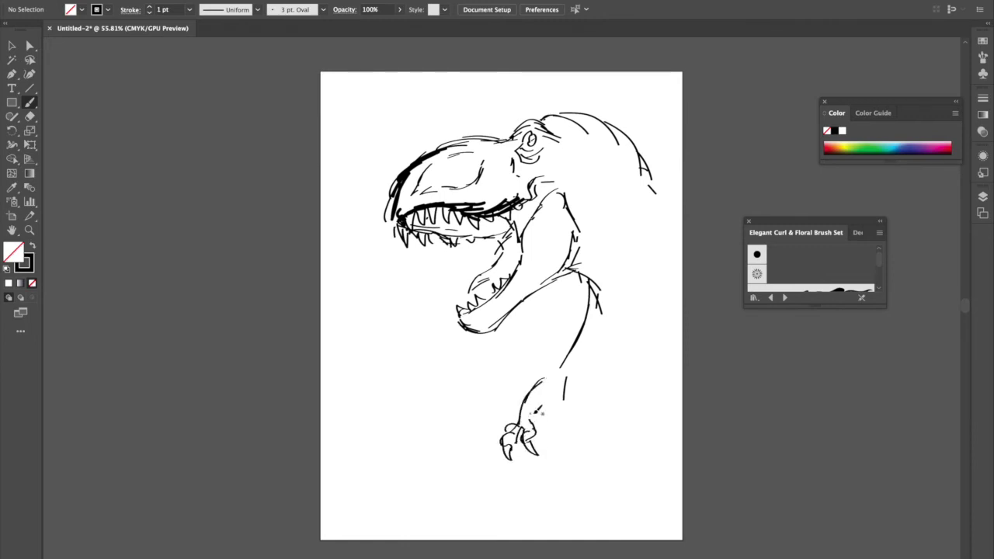
{"action": "left_click_drag", "start_coordinate": [572, 365], "coordinate": [559, 401]}
{"action": "left_click_drag", "start_coordinate": [563, 393], "coordinate": [570, 430]}
Draw the shoulder contour and add fold lines and skin marks across the neck.
{"action": "left_click_drag", "start_coordinate": [584, 227], "coordinate": [607, 388]}
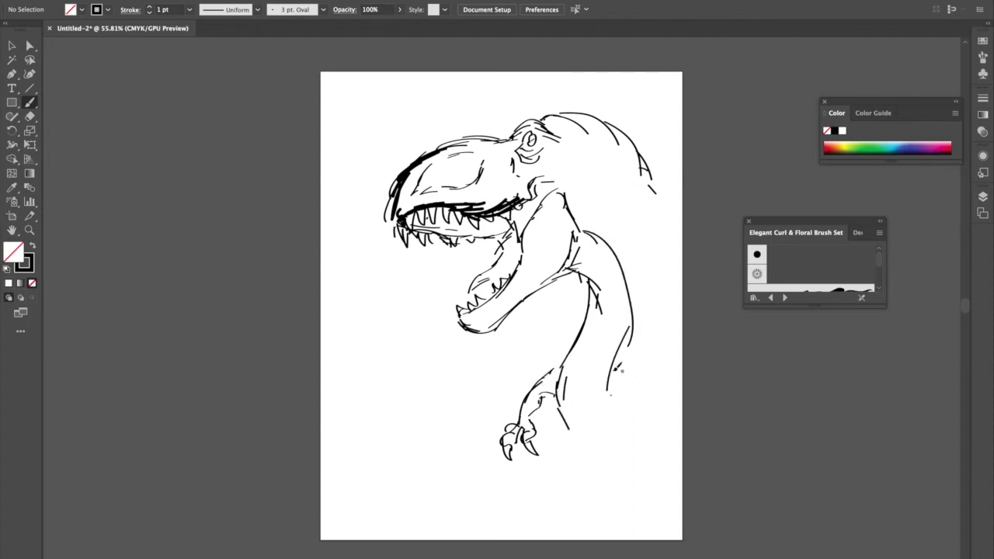
{"action": "left_click_drag", "start_coordinate": [587, 276], "coordinate": [605, 336]}
{"action": "left_click_drag", "start_coordinate": [574, 185], "coordinate": [649, 272]}
{"action": "left_click_drag", "start_coordinate": [603, 160], "coordinate": [610, 199]}
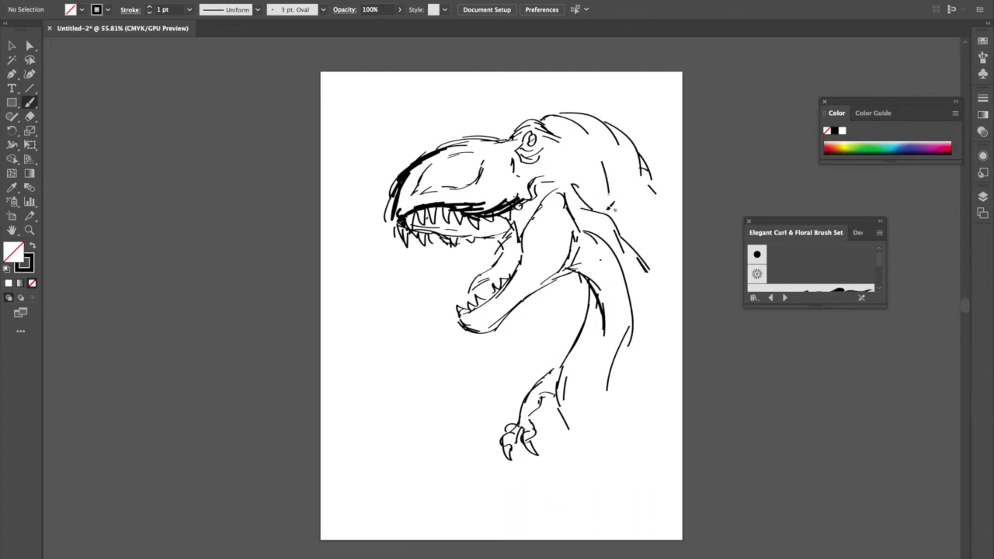
{"action": "left_click_drag", "start_coordinate": [630, 163], "coordinate": [627, 200]}
{"action": "left_click_drag", "start_coordinate": [584, 156], "coordinate": [655, 231]}
{"action": "mouse_move", "coordinate": [618, 153]}
{"action": "left_mouse_down"}
{"action": "mouse_move", "coordinate": [648, 167]}
{"action": "mouse_move", "coordinate": [668, 219]}
{"action": "left_mouse_up"}
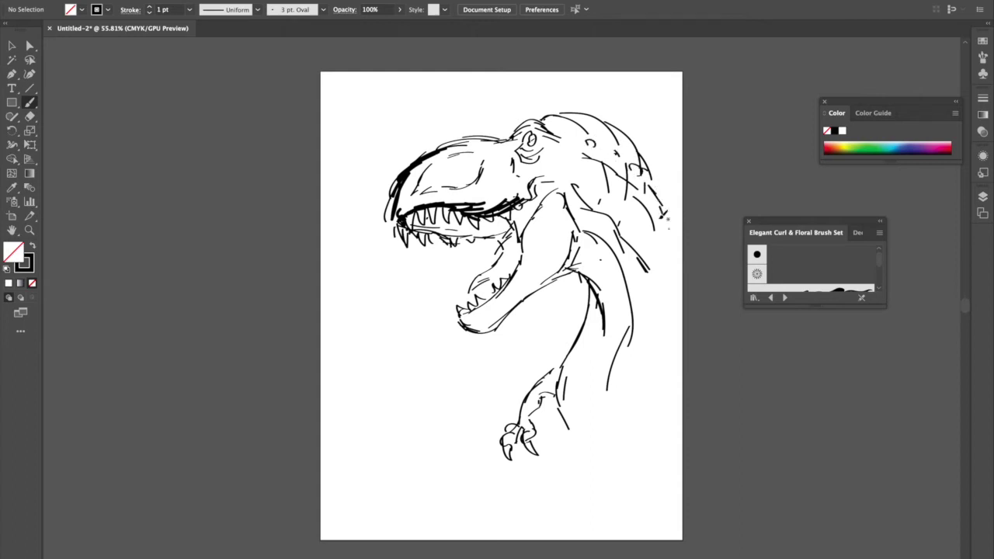
Add bumps on top of the neck, darken the gaps between the upper teeth, and draw drips below the lower jaw.
{"action": "left_click_drag", "start_coordinate": [599, 111], "coordinate": [631, 129]}
{"action": "mouse_move", "coordinate": [455, 224]}
{"action": "left_mouse_down"}
{"action": "mouse_move", "coordinate": [424, 230]}
{"action": "mouse_move", "coordinate": [426, 244]}
{"action": "mouse_move", "coordinate": [508, 236]}
{"action": "mouse_move", "coordinate": [477, 280]}
{"action": "mouse_move", "coordinate": [516, 260]}
{"action": "left_mouse_up"}
{"action": "mouse_move", "coordinate": [469, 333]}
{"action": "left_mouse_down"}
{"action": "mouse_move", "coordinate": [472, 368]}
{"action": "mouse_move", "coordinate": [494, 373]}
{"action": "left_mouse_up"}
{"action": "mouse_move", "coordinate": [479, 329]}
{"action": "left_mouse_down"}
{"action": "mouse_move", "coordinate": [511, 320]}
{"action": "mouse_move", "coordinate": [516, 289]}
{"action": "mouse_move", "coordinate": [484, 319]}
{"action": "left_mouse_up"}
{"action": "left_click_drag", "start_coordinate": [487, 311], "coordinate": [490, 325]}
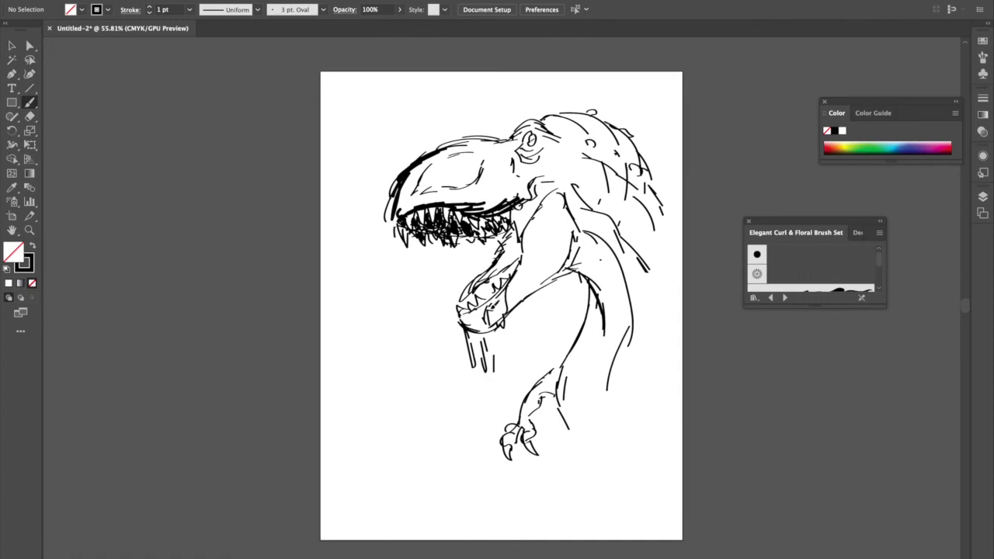
Refine the snout and brow details, darken the eye, and reinforce the outer snout contour.
{"action": "left_click_drag", "start_coordinate": [448, 150], "coordinate": [458, 169]}
{"action": "left_click_drag", "start_coordinate": [472, 194], "coordinate": [482, 197]}
{"action": "mouse_move", "coordinate": [515, 116]}
{"action": "left_mouse_down"}
{"action": "mouse_move", "coordinate": [498, 138]}
{"action": "mouse_move", "coordinate": [512, 128]}
{"action": "mouse_move", "coordinate": [564, 138]}
{"action": "left_mouse_up"}
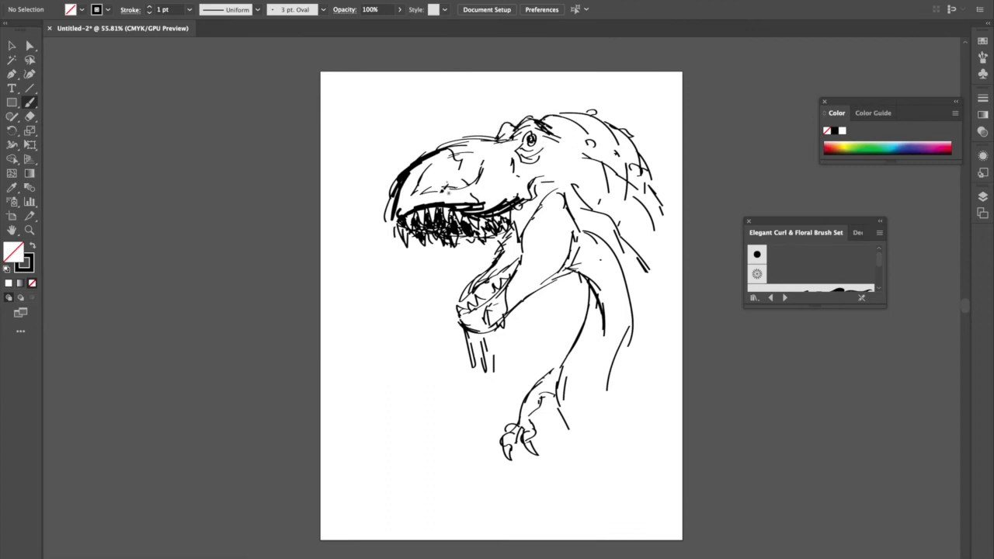
{"action": "mouse_move", "coordinate": [389, 219]}
{"action": "left_mouse_down"}
{"action": "mouse_move", "coordinate": [412, 152]}
{"action": "mouse_move", "coordinate": [481, 138]}
{"action": "left_mouse_up"}
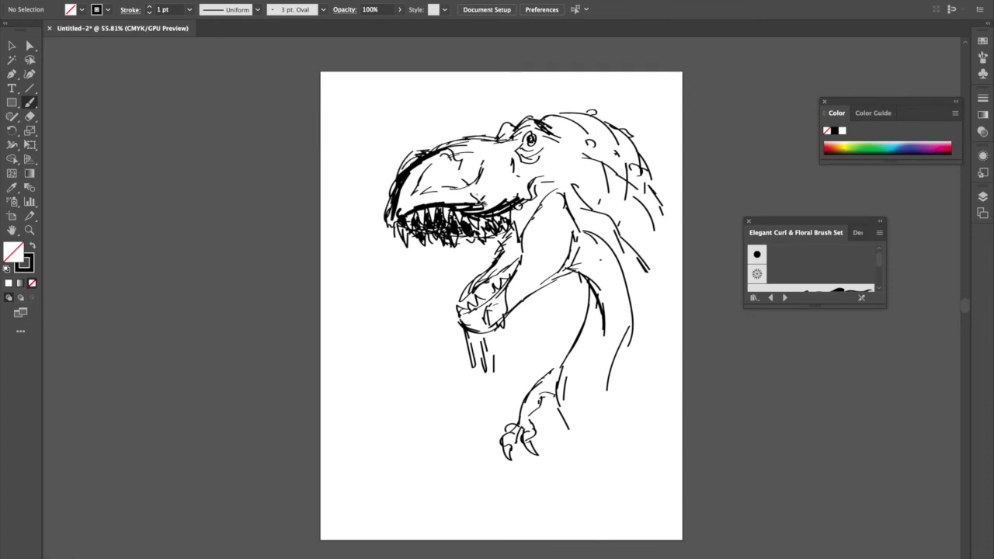
Sketch the second clawed arm and extend the belly and back contours.
{"action": "mouse_move", "coordinate": [621, 356]}
{"action": "left_mouse_down"}
{"action": "mouse_move", "coordinate": [646, 354]}
{"action": "mouse_move", "coordinate": [618, 405]}
{"action": "mouse_move", "coordinate": [615, 436]}
{"action": "mouse_move", "coordinate": [629, 409]}
{"action": "mouse_move", "coordinate": [637, 432]}
{"action": "mouse_move", "coordinate": [640, 405]}
{"action": "mouse_move", "coordinate": [631, 408]}
{"action": "mouse_move", "coordinate": [653, 379]}
{"action": "mouse_move", "coordinate": [647, 387]}
{"action": "left_mouse_up"}
{"action": "left_click_drag", "start_coordinate": [576, 411], "coordinate": [571, 485]}
{"action": "left_click_drag", "start_coordinate": [657, 194], "coordinate": [679, 245]}
{"action": "left_click_drag", "start_coordinate": [604, 301], "coordinate": [597, 339]}
Shade the neck folds, the shoulder and the back of the jaw with hatching strokes.
{"action": "mouse_move", "coordinate": [578, 204]}
{"action": "left_mouse_down"}
{"action": "mouse_move", "coordinate": [598, 236]}
{"action": "mouse_move", "coordinate": [610, 216]}
{"action": "mouse_move", "coordinate": [613, 248]}
{"action": "left_mouse_up"}
{"action": "left_click_drag", "start_coordinate": [621, 237], "coordinate": [655, 293]}
{"action": "mouse_move", "coordinate": [577, 198]}
{"action": "left_mouse_down"}
{"action": "mouse_move", "coordinate": [631, 258]}
{"action": "mouse_move", "coordinate": [621, 248]}
{"action": "left_mouse_up"}
{"action": "left_click_drag", "start_coordinate": [626, 253], "coordinate": [640, 265]}
{"action": "mouse_move", "coordinate": [589, 208]}
{"action": "left_mouse_down"}
{"action": "mouse_move", "coordinate": [609, 225]}
{"action": "mouse_move", "coordinate": [606, 284]}
{"action": "left_mouse_up"}
{"action": "left_click_drag", "start_coordinate": [590, 245], "coordinate": [628, 295]}
{"action": "left_click_drag", "start_coordinate": [608, 284], "coordinate": [615, 302]}
{"action": "mouse_move", "coordinate": [585, 232]}
{"action": "left_mouse_down"}
{"action": "mouse_move", "coordinate": [573, 254]}
{"action": "mouse_move", "coordinate": [536, 274]}
{"action": "left_mouse_up"}
{"action": "left_click_drag", "start_coordinate": [561, 242], "coordinate": [534, 281]}
{"action": "mouse_move", "coordinate": [541, 220]}
{"action": "left_mouse_down"}
{"action": "mouse_move", "coordinate": [521, 239]}
{"action": "mouse_move", "coordinate": [516, 271]}
{"action": "left_mouse_up"}
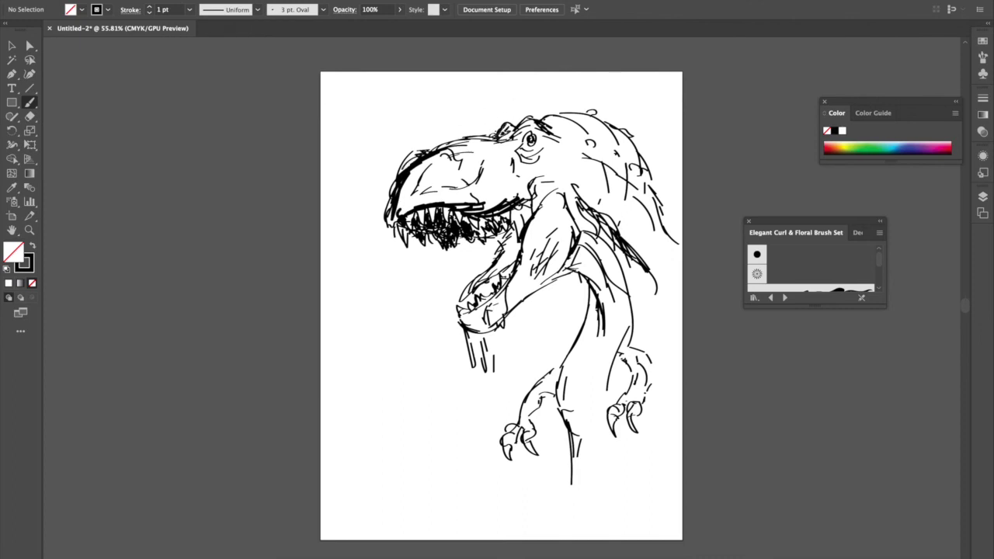
Hatch the brow ridge and add short contour strokes along the lower back and the second arm.
{"action": "left_click_drag", "start_coordinate": [513, 127], "coordinate": [548, 122]}
{"action": "mouse_move", "coordinate": [661, 244]}
{"action": "left_mouse_down"}
{"action": "mouse_move", "coordinate": [671, 271]}
{"action": "mouse_move", "coordinate": [677, 264]}
{"action": "left_mouse_up"}
{"action": "left_click_drag", "start_coordinate": [657, 318], "coordinate": [655, 331]}
{"action": "left_click_drag", "start_coordinate": [645, 342], "coordinate": [637, 356]}
{"action": "mouse_move", "coordinate": [627, 354]}
{"action": "left_mouse_down"}
{"action": "mouse_move", "coordinate": [618, 365]}
{"action": "mouse_move", "coordinate": [645, 347]}
{"action": "left_mouse_up"}
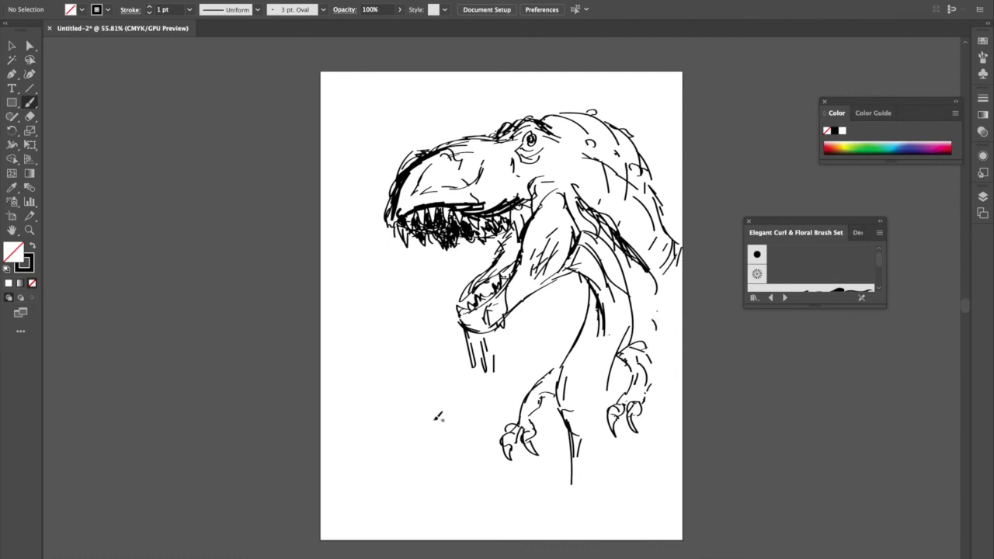
Sketch a ground line with a palm tree in the empty area below the dinosaur's jaw.
{"action": "mouse_move", "coordinate": [386, 436]}
{"action": "left_mouse_down"}
{"action": "mouse_move", "coordinate": [374, 435]}
{"action": "mouse_move", "coordinate": [463, 427]}
{"action": "left_mouse_up"}
{"action": "left_click_drag", "start_coordinate": [357, 441], "coordinate": [476, 437]}
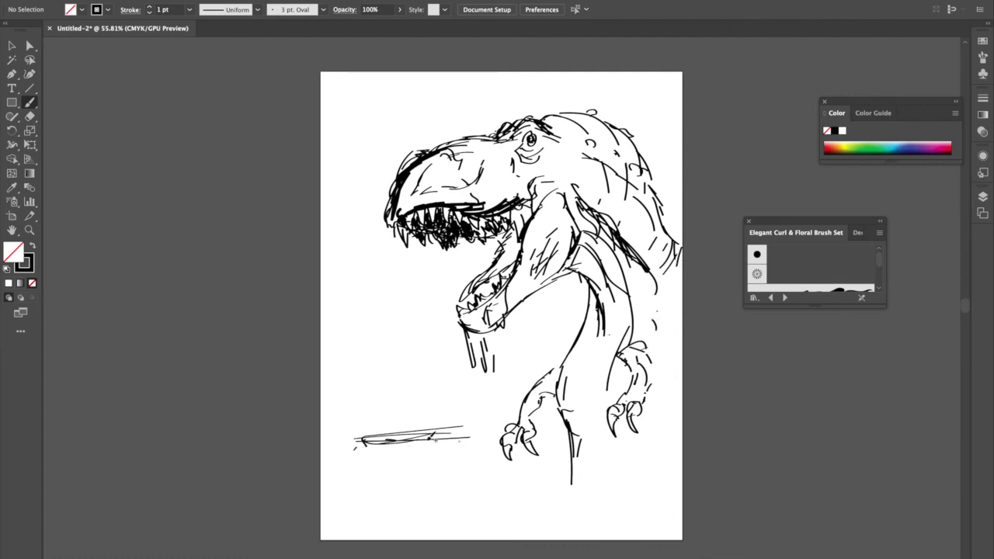
{"action": "mouse_move", "coordinate": [397, 432]}
{"action": "left_mouse_down"}
{"action": "mouse_move", "coordinate": [392, 359]}
{"action": "mouse_move", "coordinate": [387, 349]}
{"action": "mouse_move", "coordinate": [366, 361]}
{"action": "mouse_move", "coordinate": [359, 347]}
{"action": "left_mouse_up"}
{"action": "left_click_drag", "start_coordinate": [361, 326], "coordinate": [396, 332]}
{"action": "mouse_move", "coordinate": [386, 339]}
{"action": "left_mouse_down"}
{"action": "mouse_move", "coordinate": [404, 318]}
{"action": "mouse_move", "coordinate": [405, 350]}
{"action": "mouse_move", "coordinate": [415, 354]}
{"action": "mouse_move", "coordinate": [371, 359]}
{"action": "mouse_move", "coordinate": [411, 423]}
{"action": "left_mouse_up"}
{"action": "mouse_move", "coordinate": [388, 361]}
{"action": "left_mouse_down"}
{"action": "mouse_move", "coordinate": [379, 384]}
{"action": "mouse_move", "coordinate": [407, 358]}
{"action": "left_mouse_up"}
Draw a large round sun behind the palm tree with short accent strokes inside its lower edge.
{"action": "left_click_drag", "start_coordinate": [338, 331], "coordinate": [354, 365]}
{"action": "mouse_move", "coordinate": [314, 292]}
{"action": "left_mouse_down"}
{"action": "mouse_move", "coordinate": [338, 366]}
{"action": "mouse_move", "coordinate": [367, 244]}
{"action": "mouse_move", "coordinate": [429, 308]}
{"action": "left_mouse_up"}
{"action": "left_click_drag", "start_coordinate": [419, 291], "coordinate": [405, 376]}
{"action": "left_click_drag", "start_coordinate": [334, 351], "coordinate": [348, 368]}
{"action": "left_click_drag", "start_coordinate": [348, 349], "coordinate": [368, 357]}
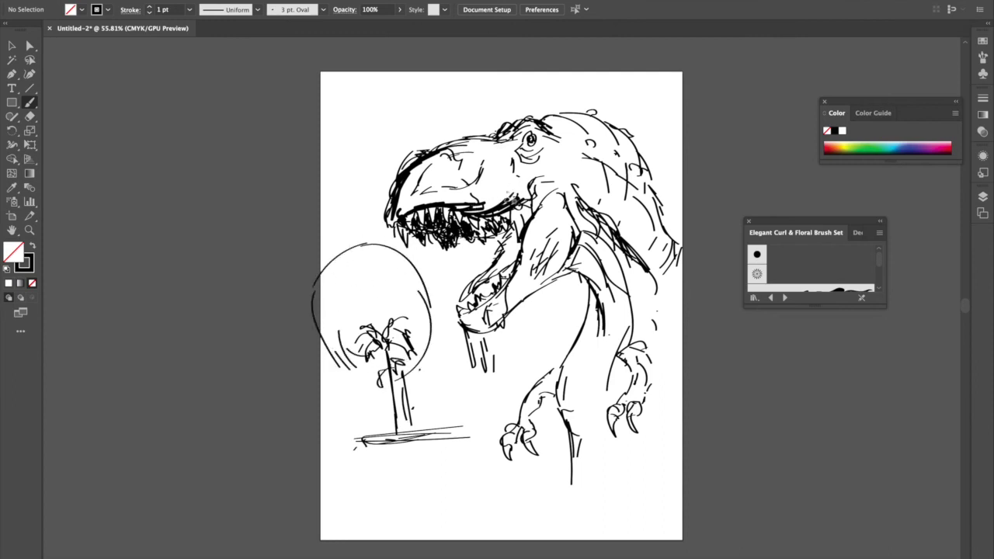
Add hatching to the dinosaur's snout, mouth and the area below the eye.
{"action": "left_click_drag", "start_coordinate": [462, 208], "coordinate": [405, 211]}
{"action": "mouse_move", "coordinate": [517, 158]}
{"action": "left_mouse_down"}
{"action": "mouse_move", "coordinate": [534, 166]}
{"action": "mouse_move", "coordinate": [431, 186]}
{"action": "mouse_move", "coordinate": [465, 183]}
{"action": "left_mouse_up"}
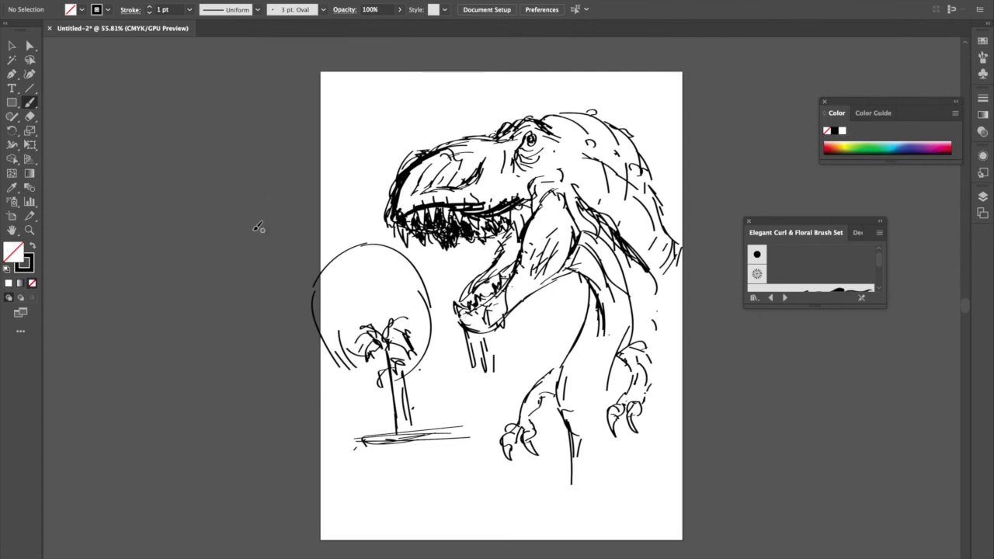
Erase the stray outer sketch lines along the front of the snout with the Eraser tool.
{"action": "left_click", "coordinate": [31, 118]}
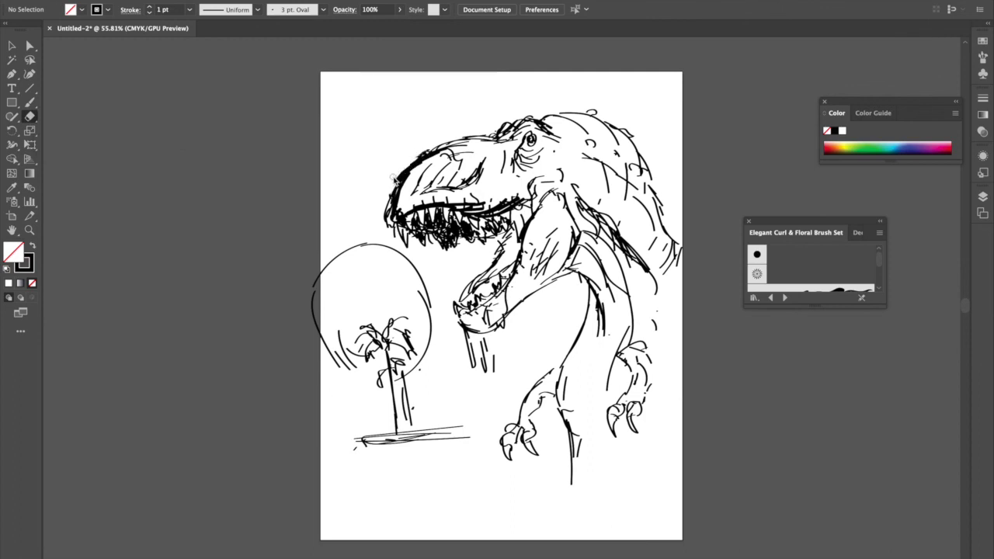
{"action": "mouse_move", "coordinate": [383, 210]}
{"action": "left_mouse_down"}
{"action": "mouse_move", "coordinate": [387, 219]}
{"action": "mouse_move", "coordinate": [399, 168]}
{"action": "left_mouse_up"}
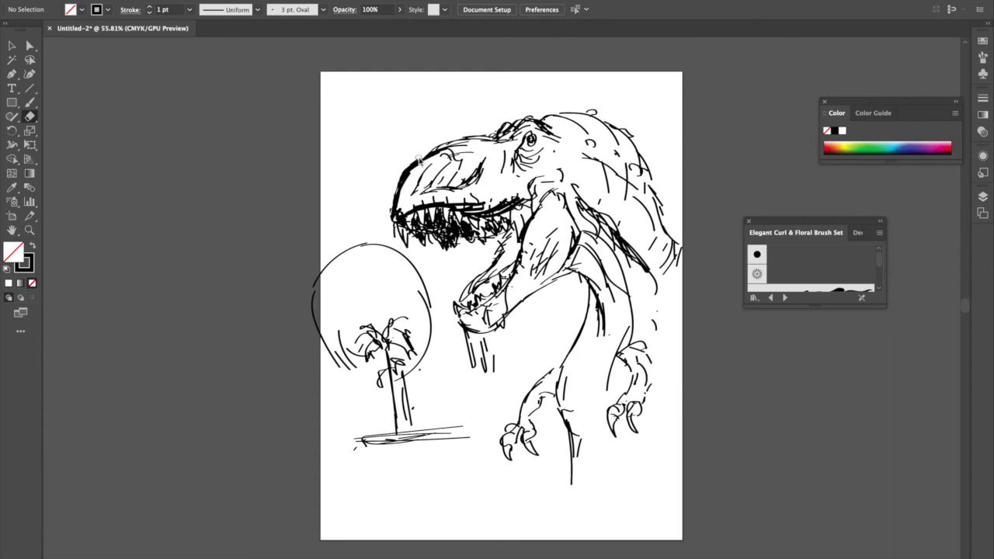